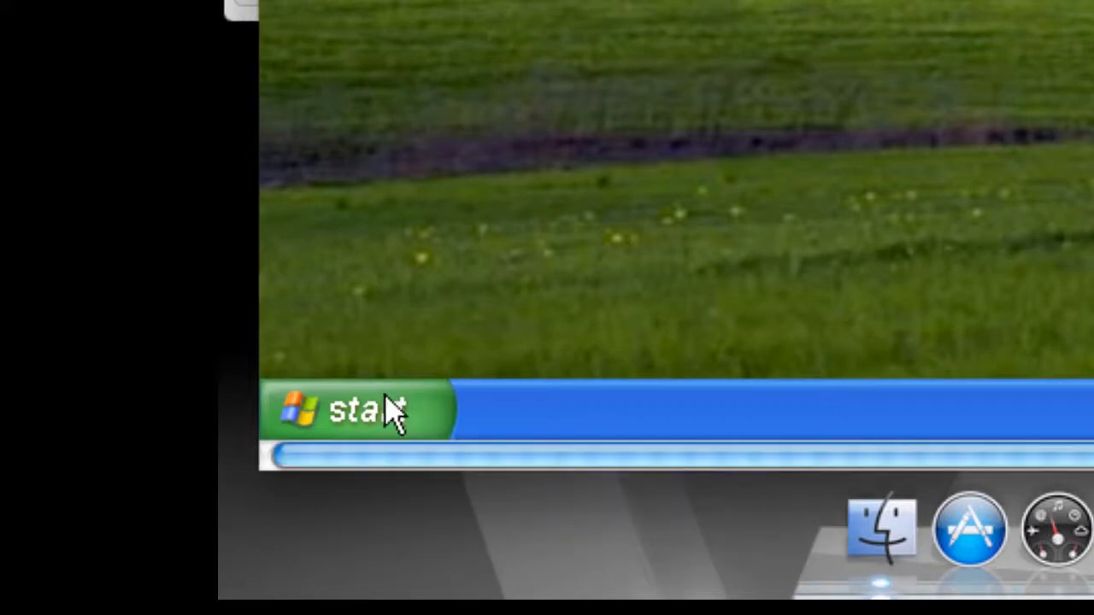
- Launch HyperTerminal from the Communications group under Accessories in the Start menu
left_click(393, 412)
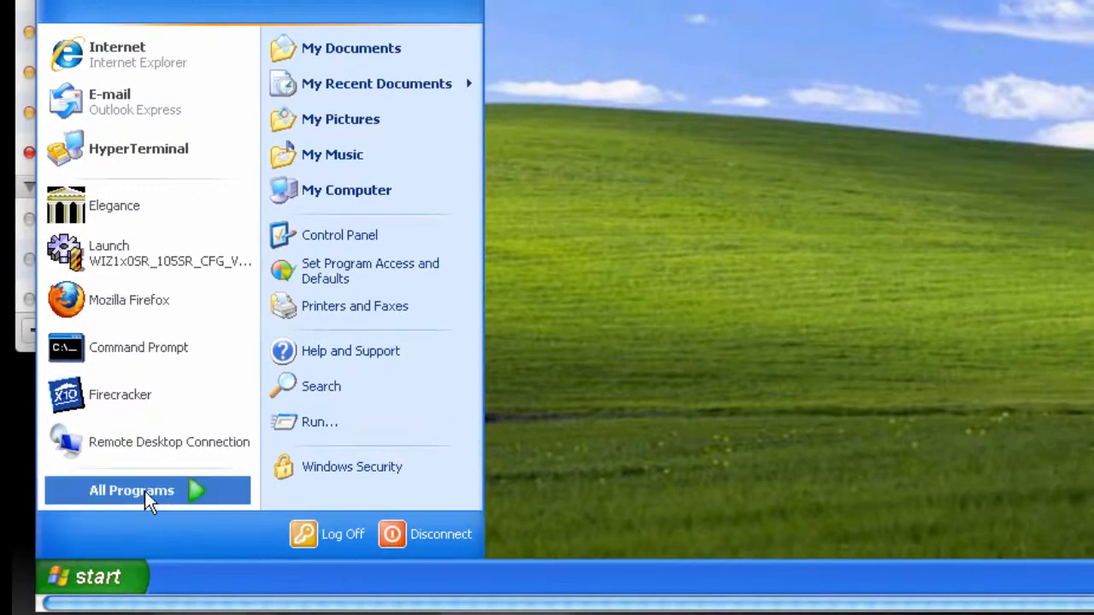
left_click(145, 491)
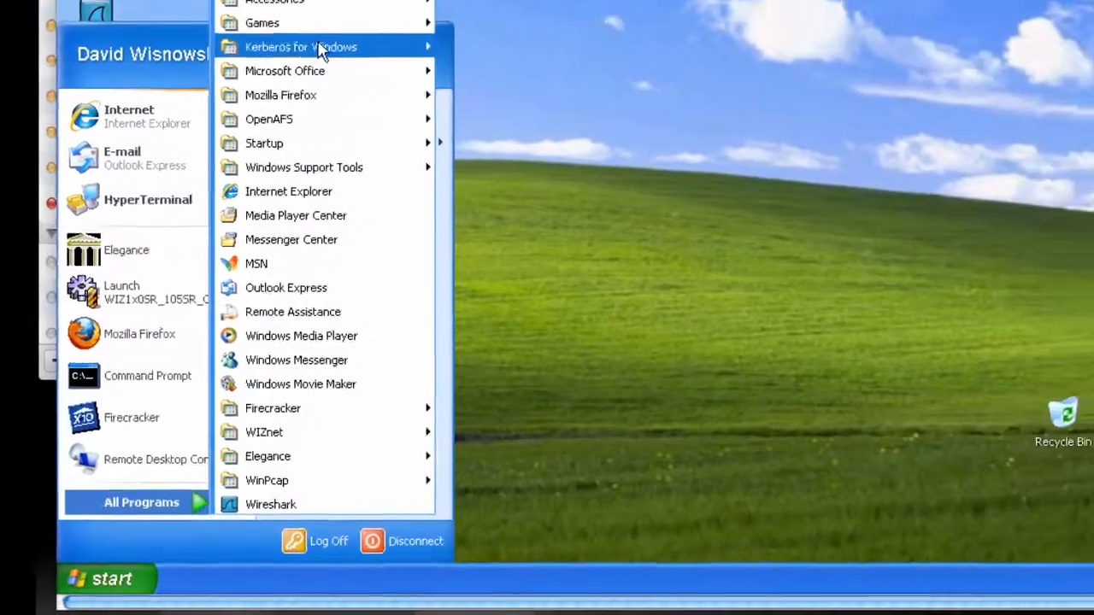
mouse_move(310, 1)
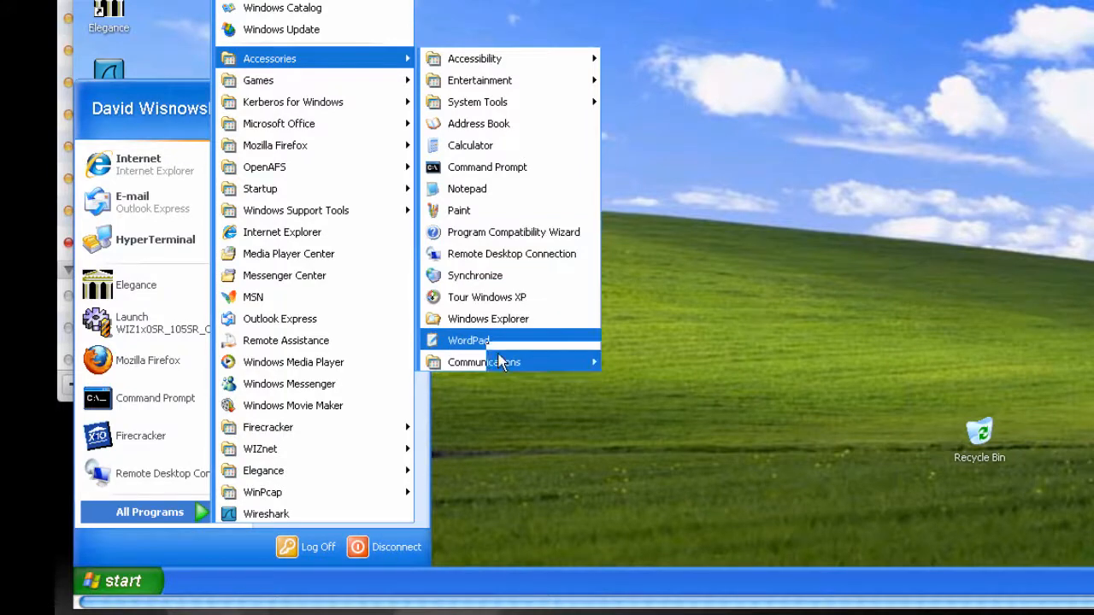
mouse_move(503, 359)
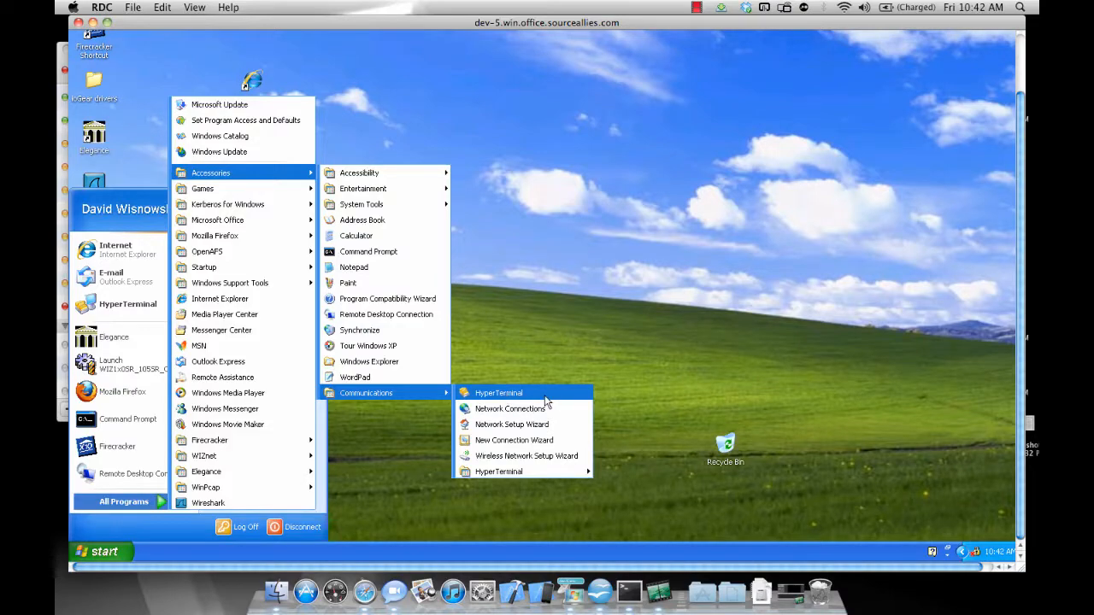
left_click(547, 400)
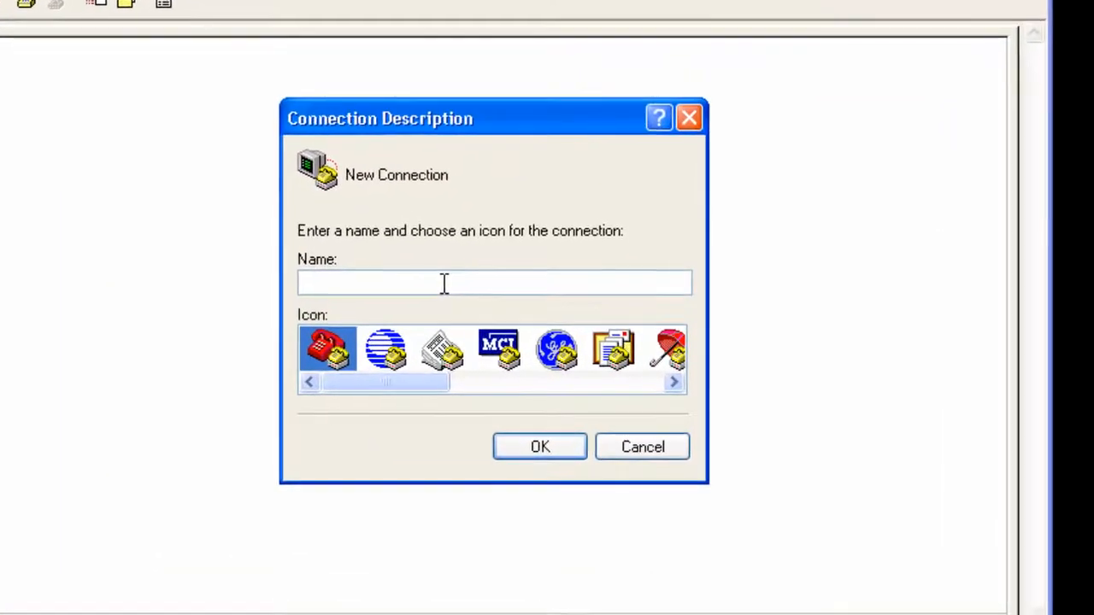
- Name the new connection Sena LS100 and confirm it
type("Sena L")
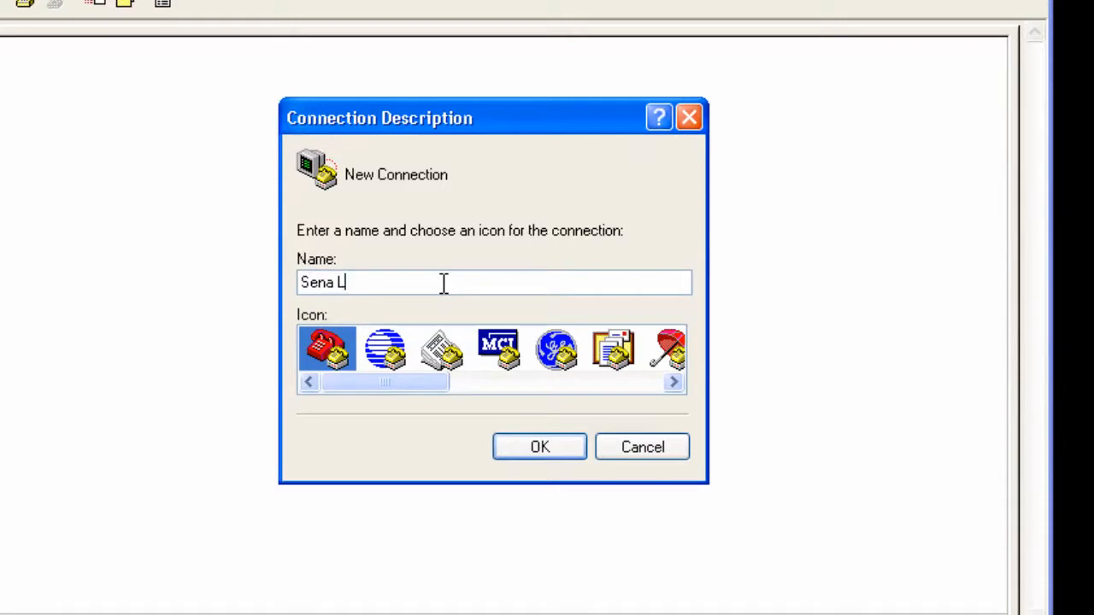
type("S100")
left_click(518, 451)
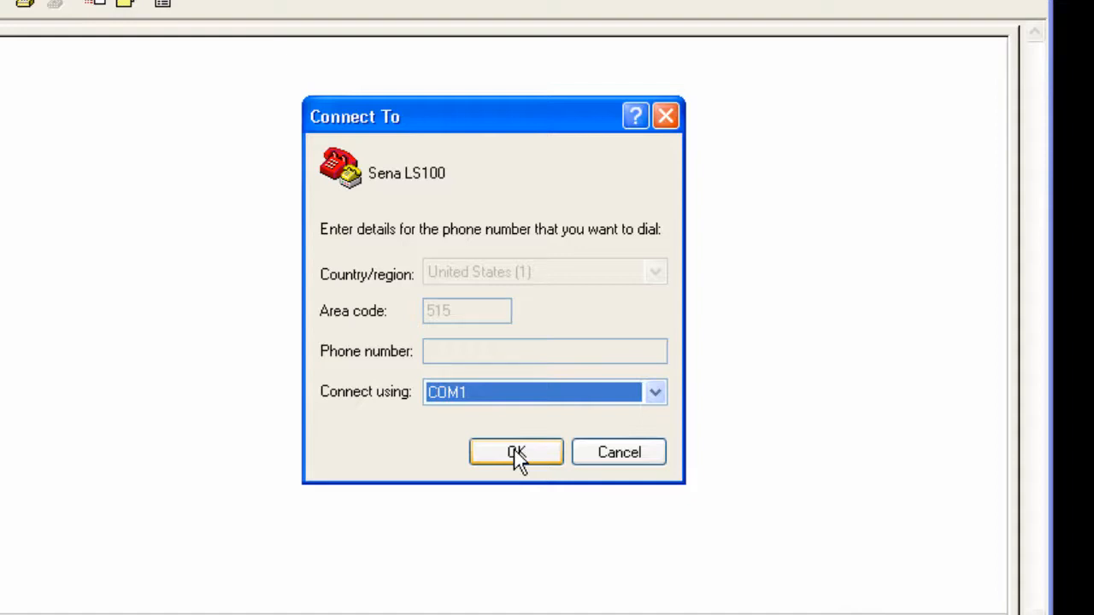
- Connect using COM1 and set its port to 9600 bits per second with flow control None
left_click(515, 451)
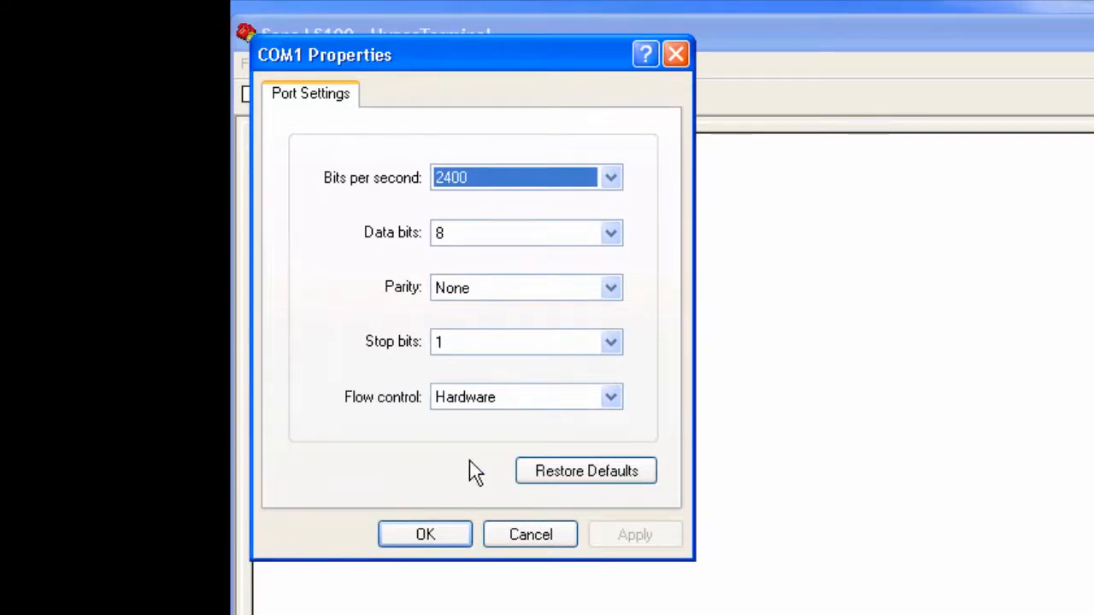
left_click(539, 182)
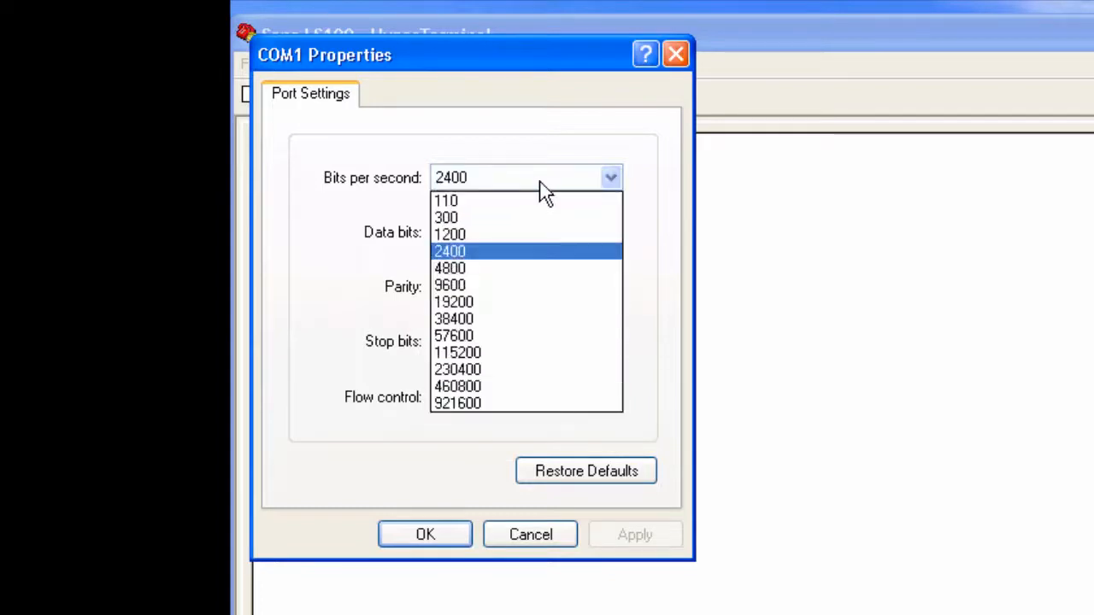
left_click(482, 287)
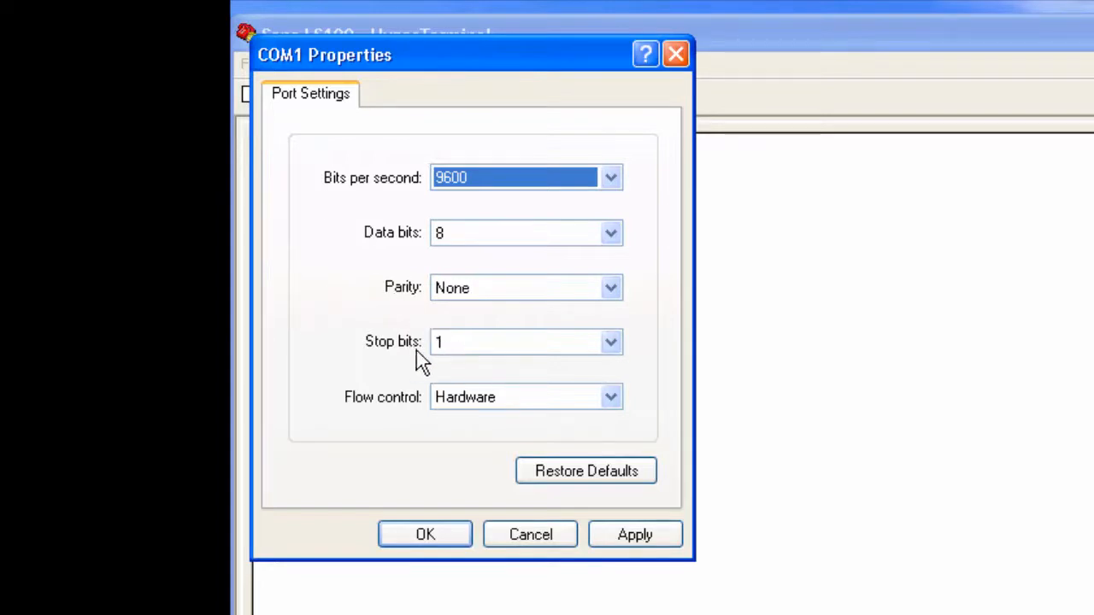
left_click(471, 400)
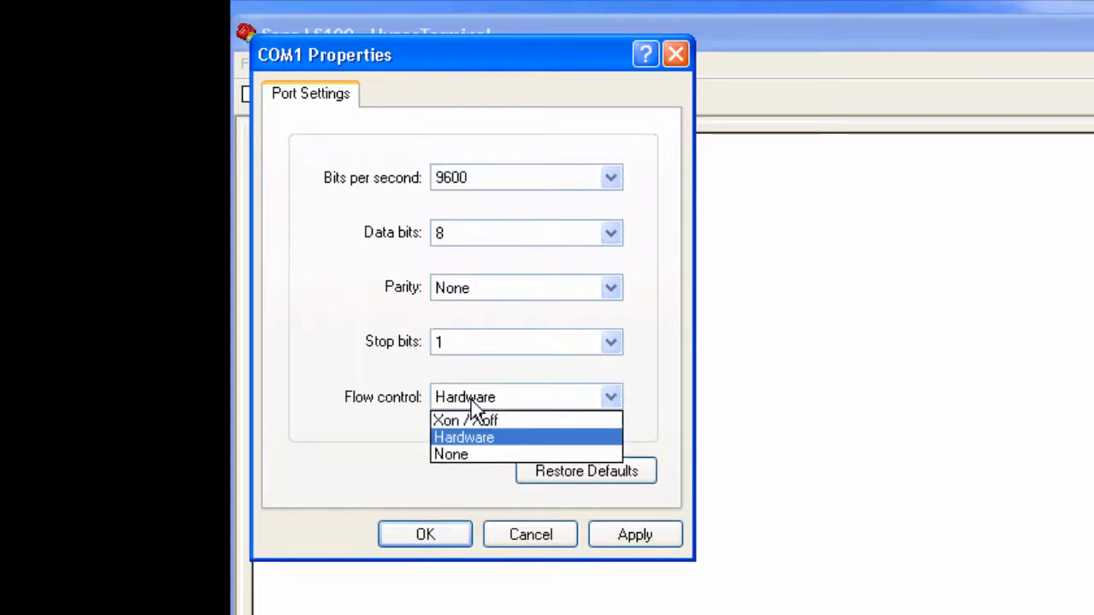
left_click(480, 454)
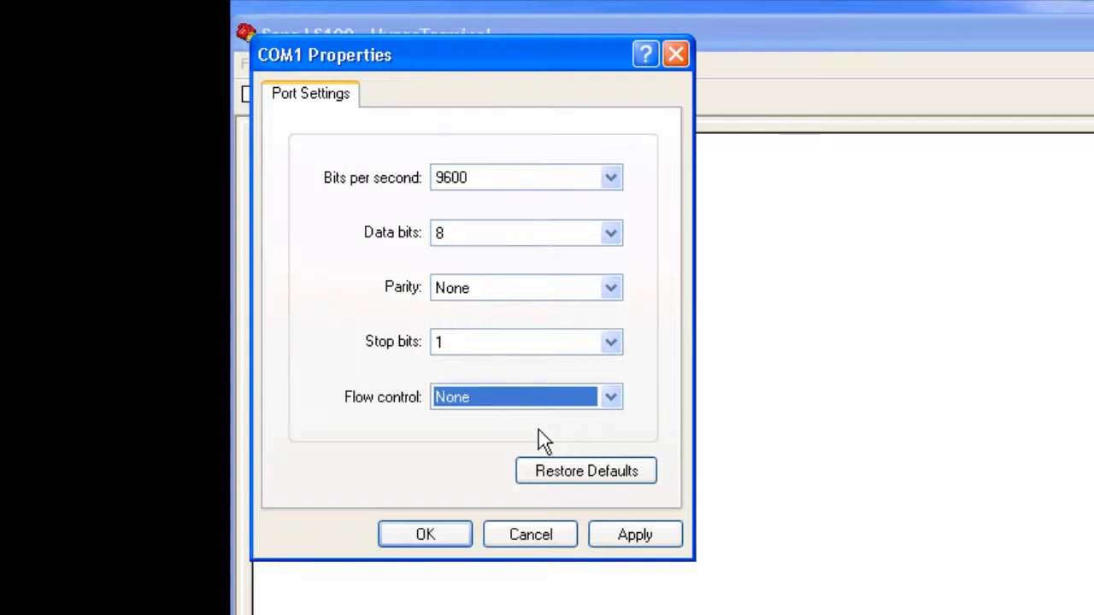
left_click(429, 534)
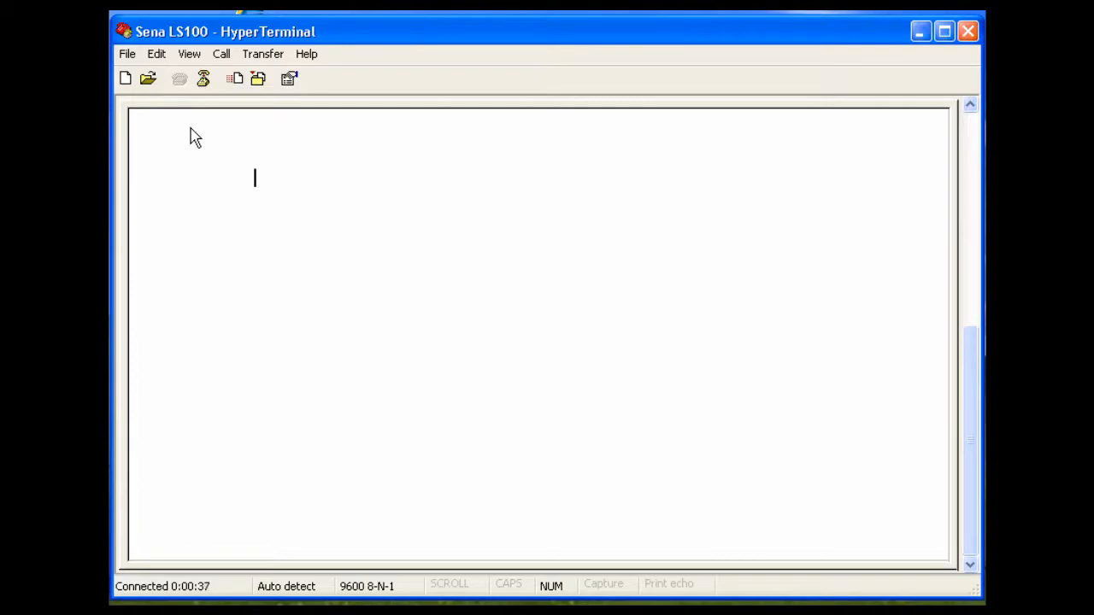
- Log in to the device as admin and enter the account password
key("Return")
type("admin")
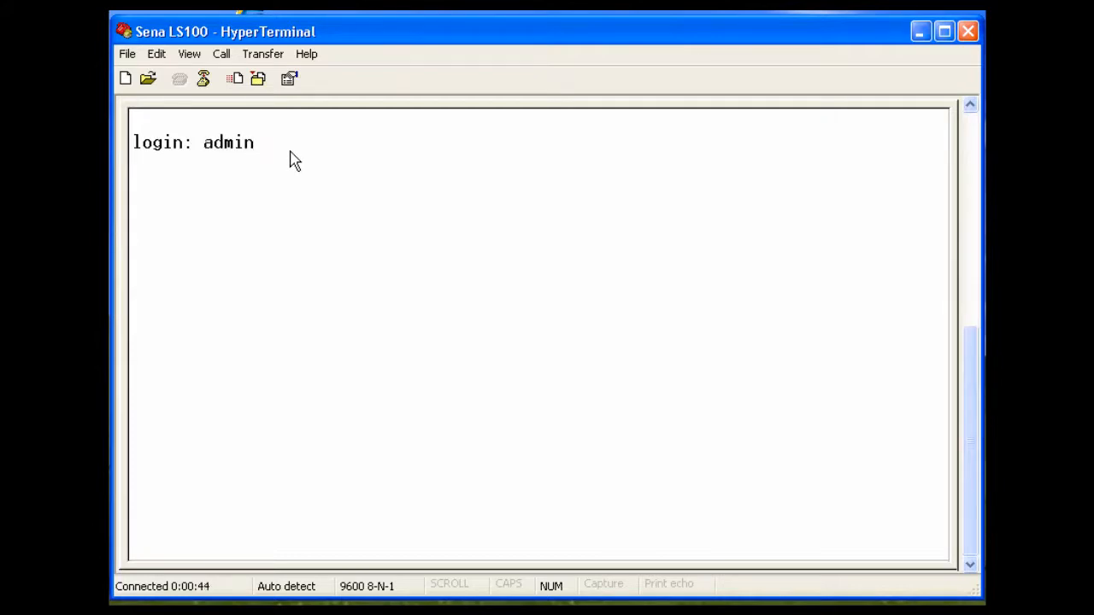
key("Return")
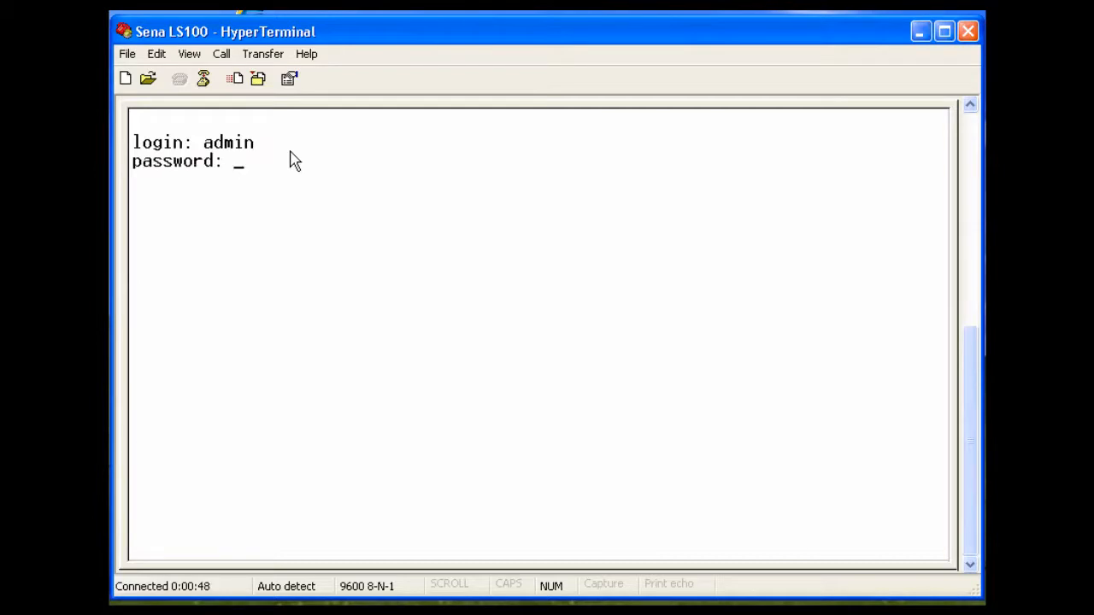
type("admin")
key("Return")
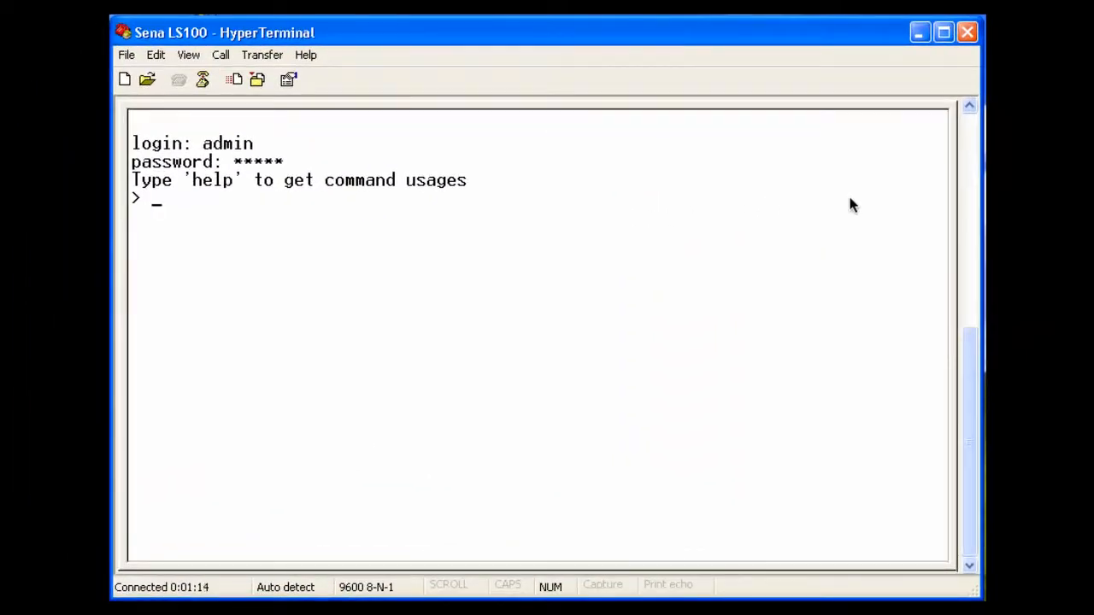
- Set a static IP 192.168.1.150 with mask 255.255.255.0 and gateway 192.168.1.1, then display the IP settings
type("set ip stati")
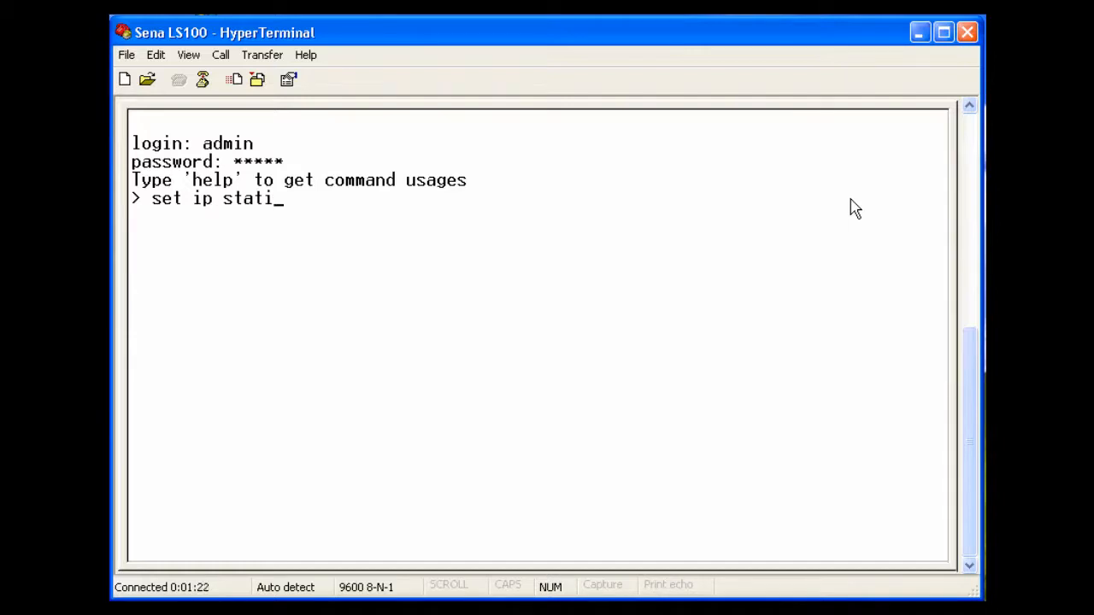
type("c 192.168")
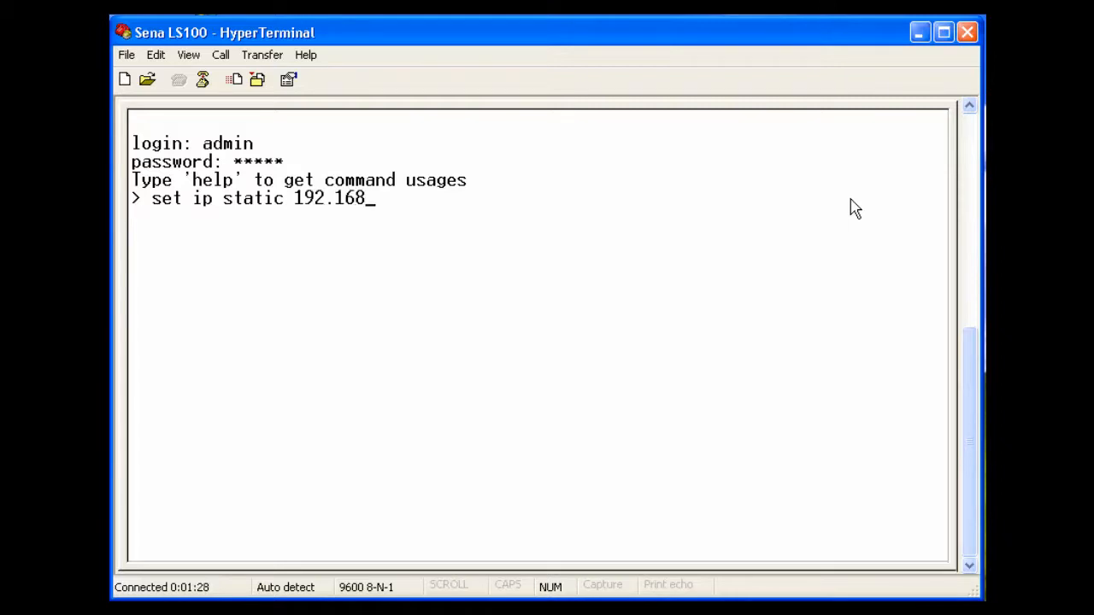
type(".1.150 255")
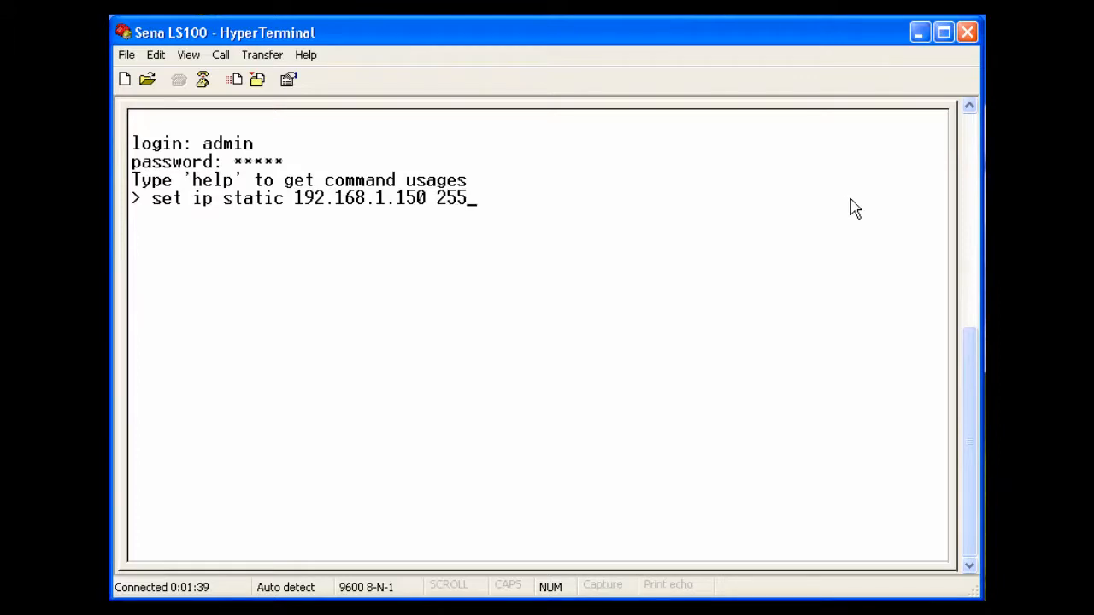
type(".255.255")
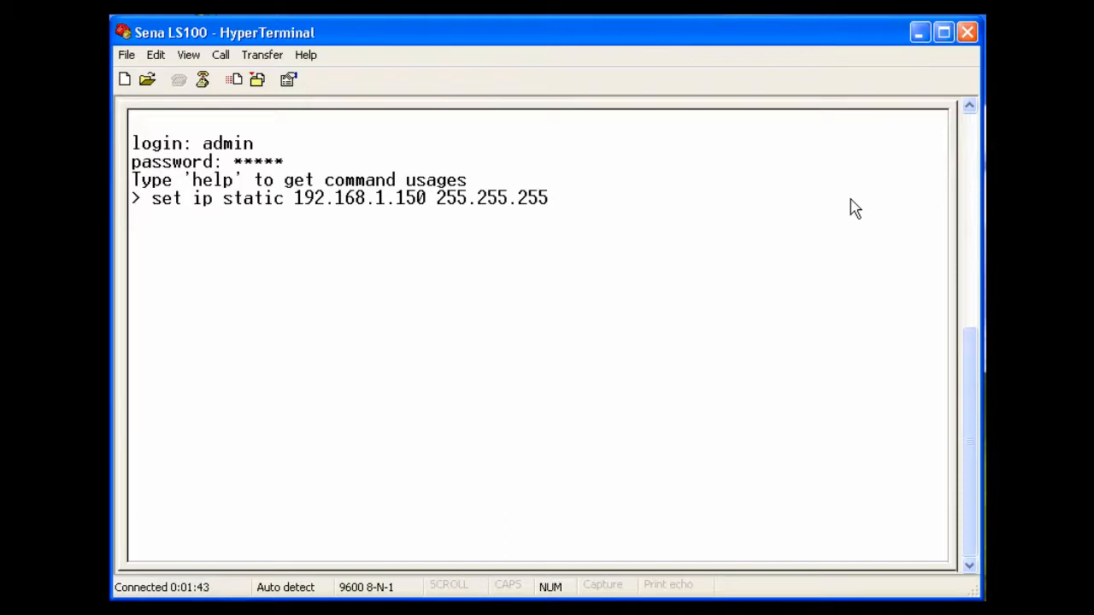
type(".0 192.168")
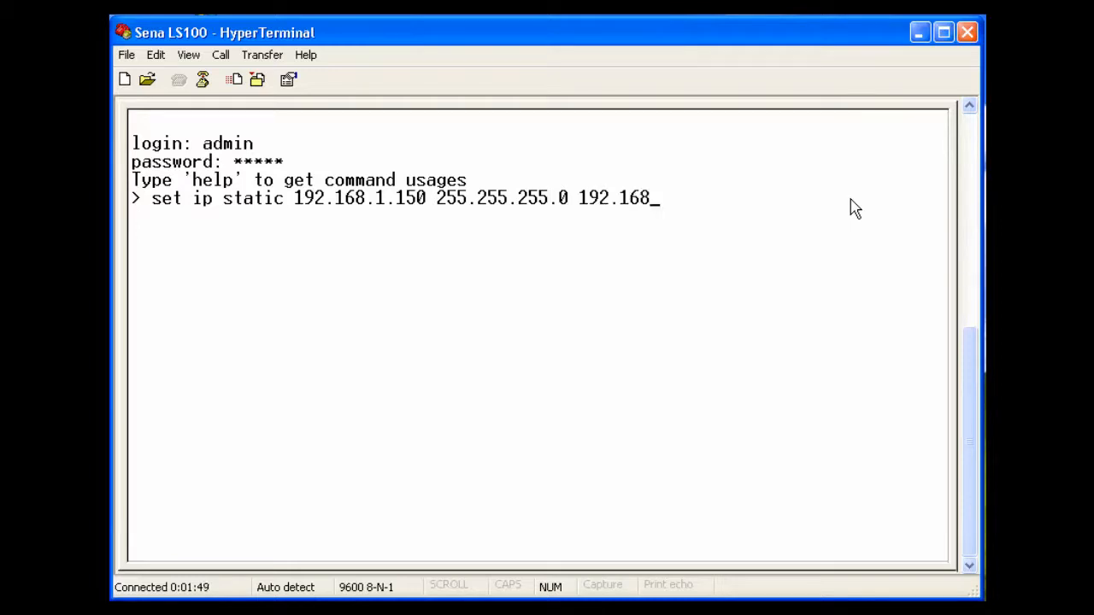
type(".1.1")
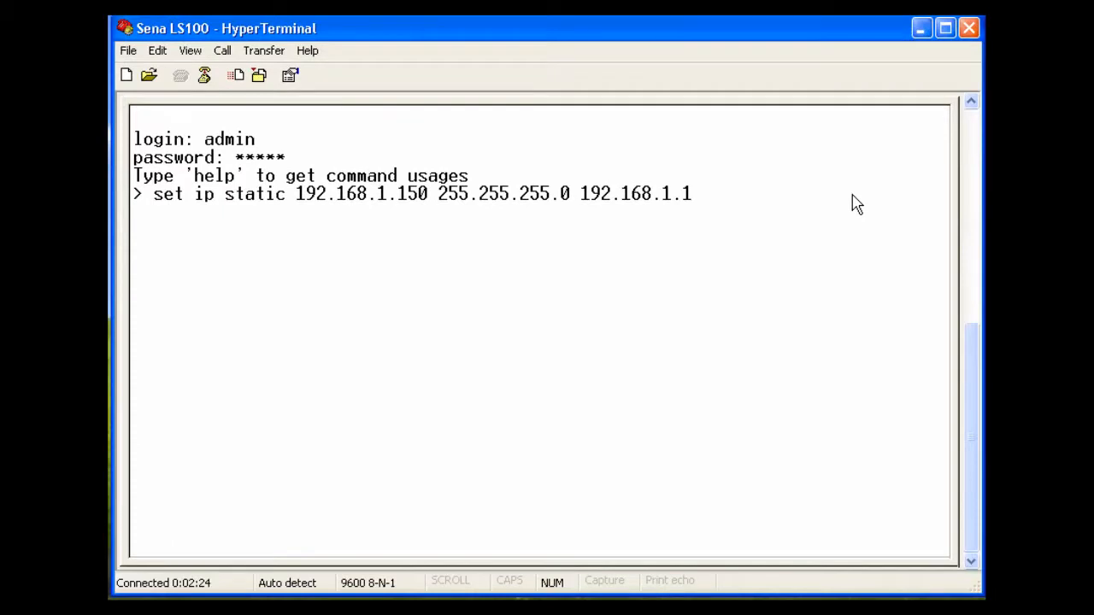
key("Return")
type("get ip")
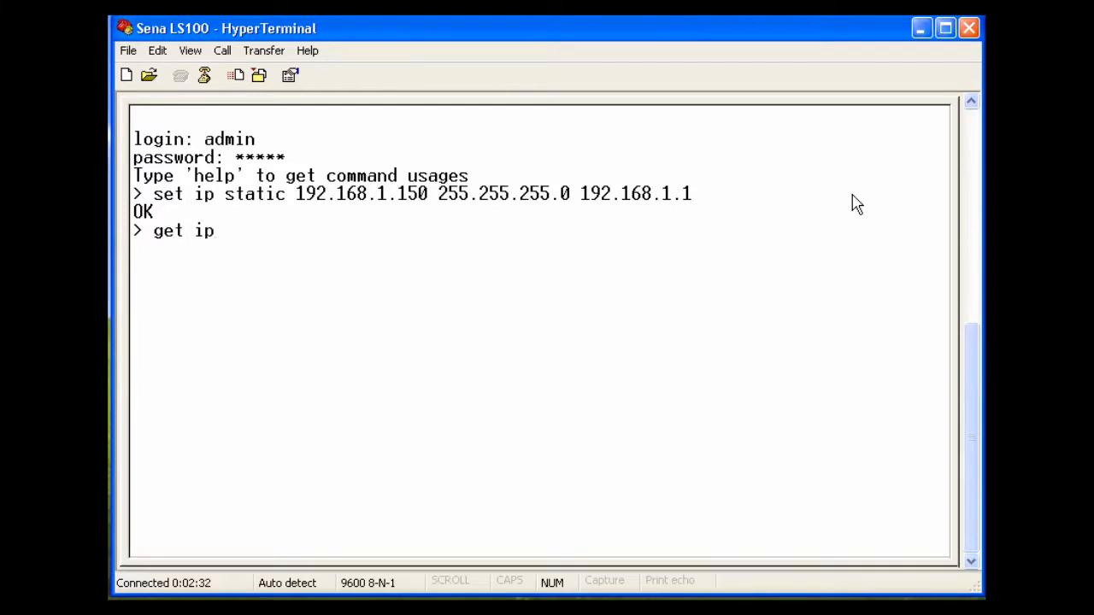
key("Return")
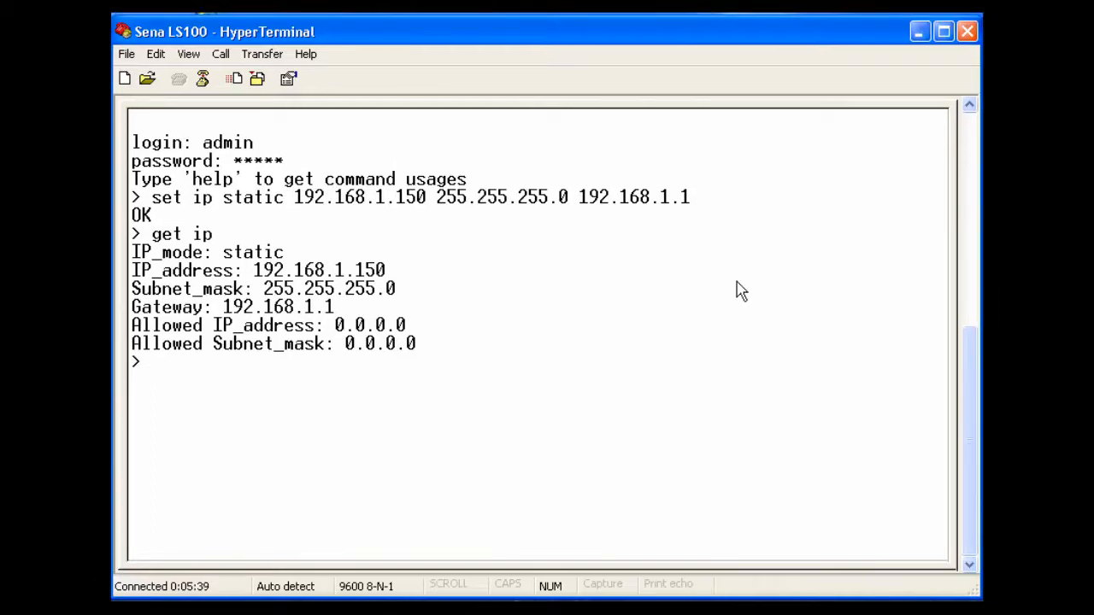
- Set the host mode to TCP server on port 11000 with timeout 300, then display the host settings
type("set host")
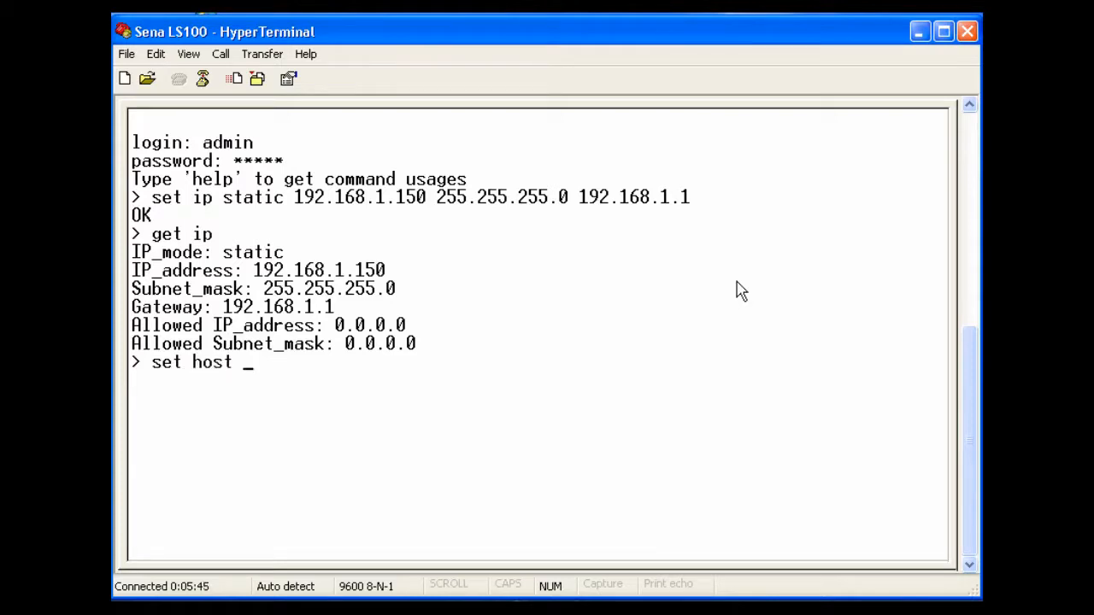
type(" tcps 11000")
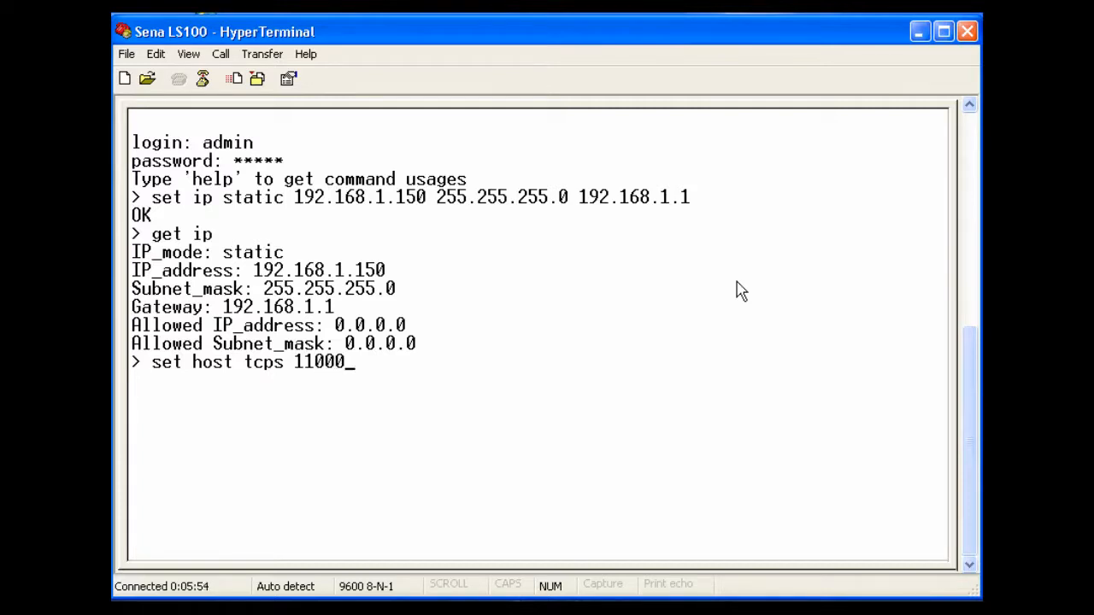
type(" 300")
key("Return")
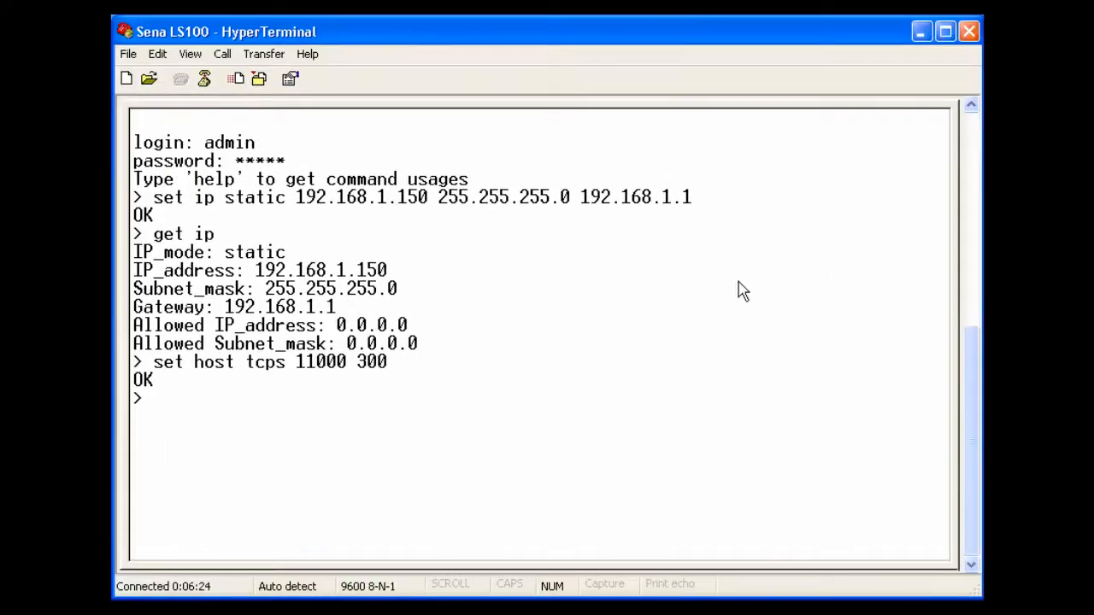
type("get host")
key("Return")
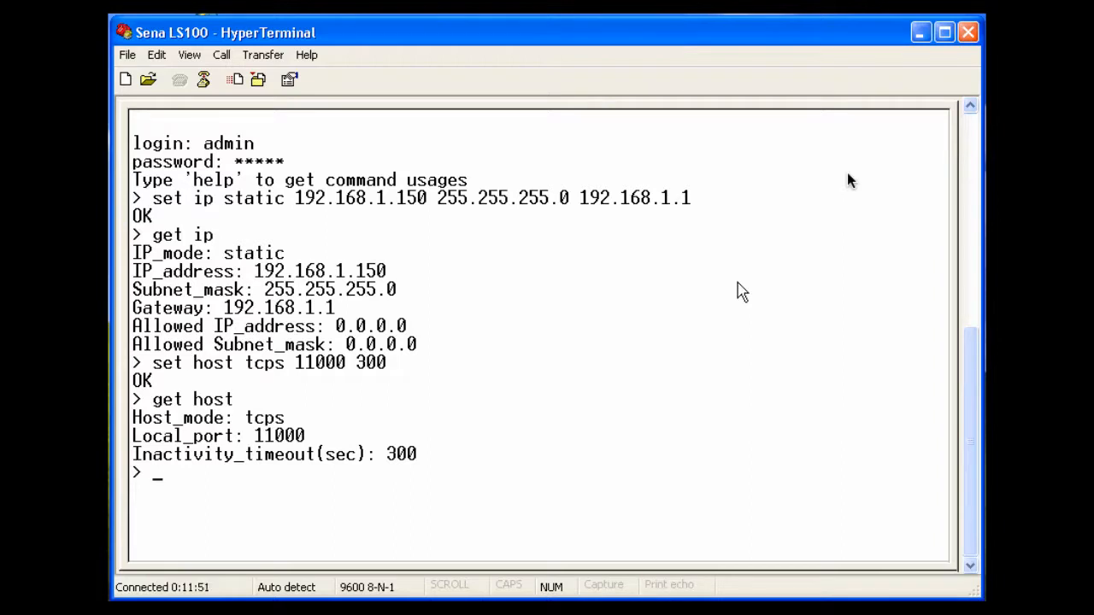
- Set the serial port to 19200 8 n 1 n h n 10, then display the serial settings
type("set serial")
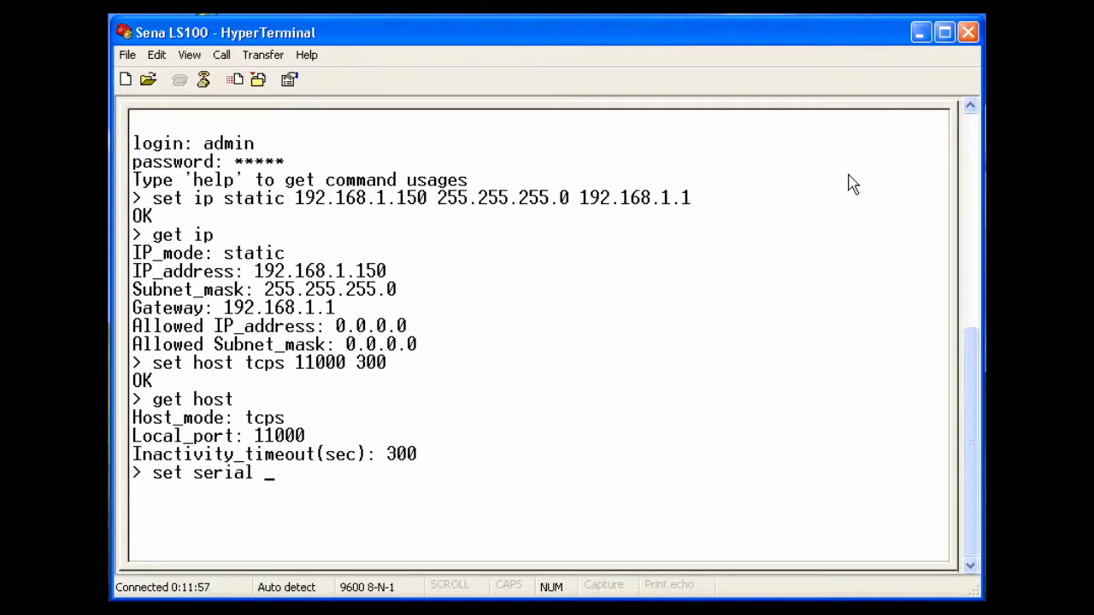
type(" 19200")
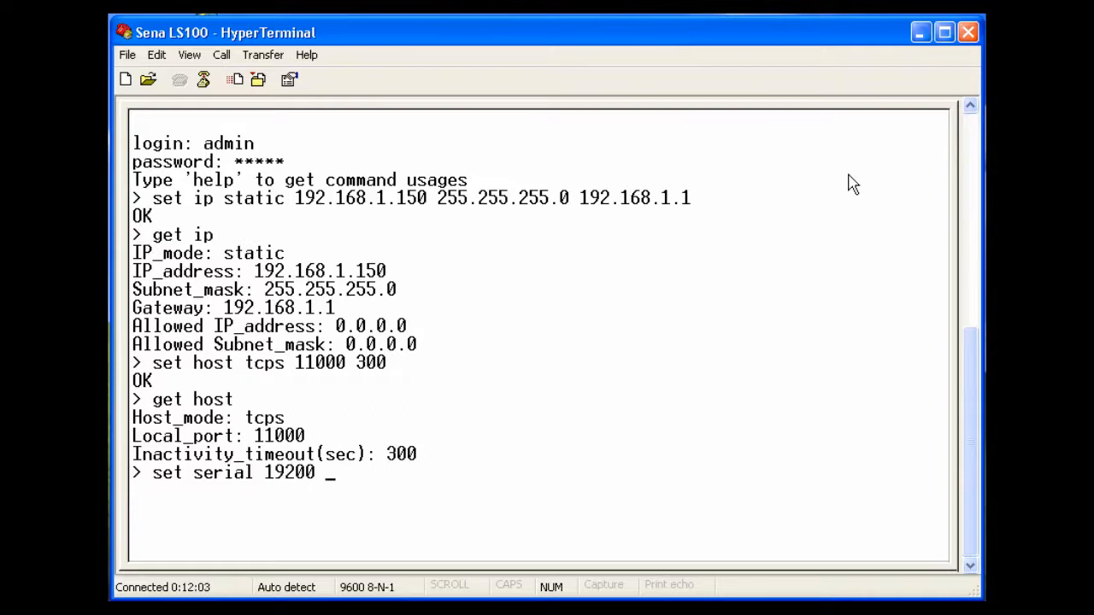
type(" 8 n 1 n h n")
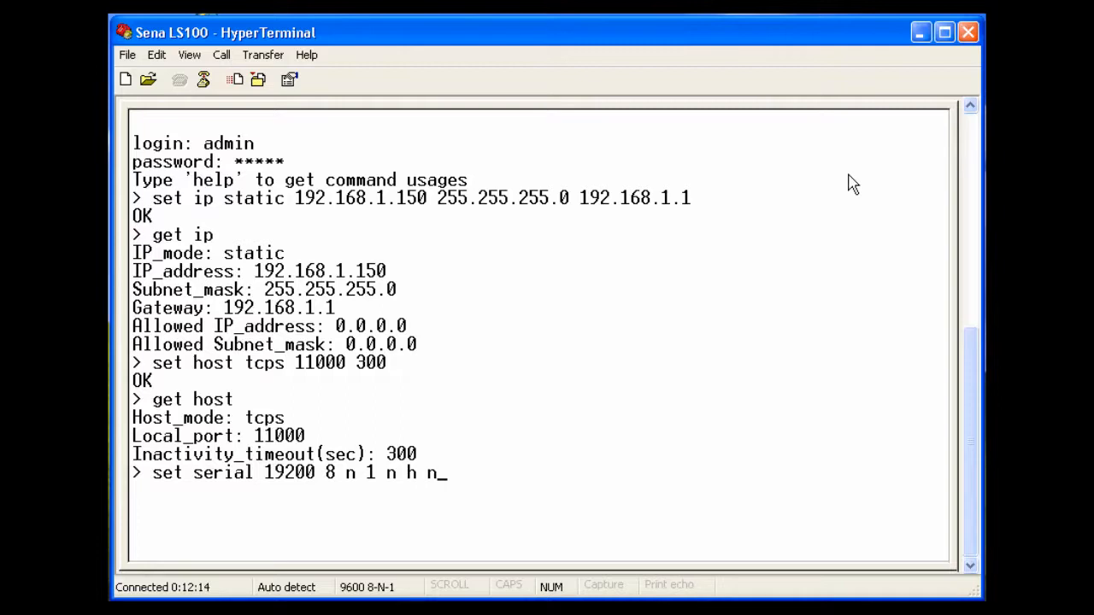
type(" 10")
key("Return")
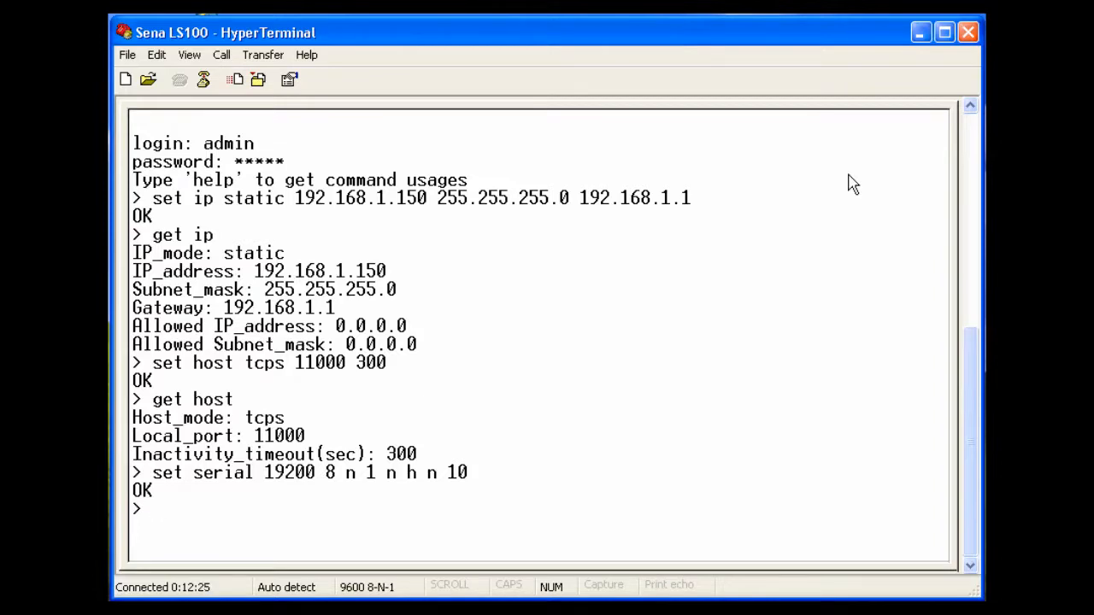
type("get serial")
key("Return")
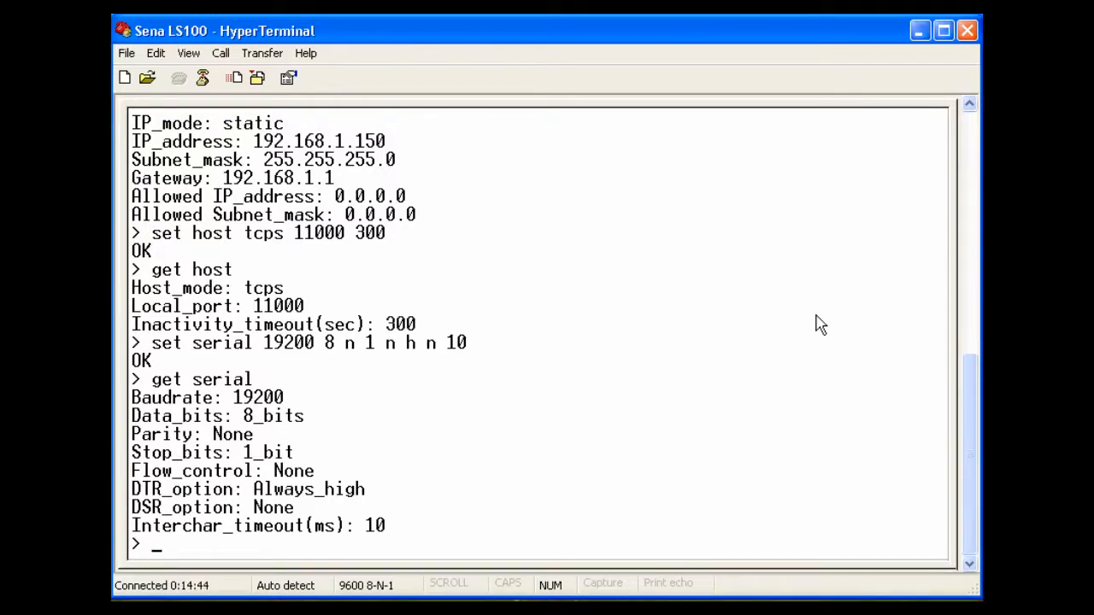
- Save the configuration and issue the reboot command
type("save")
key("Return")
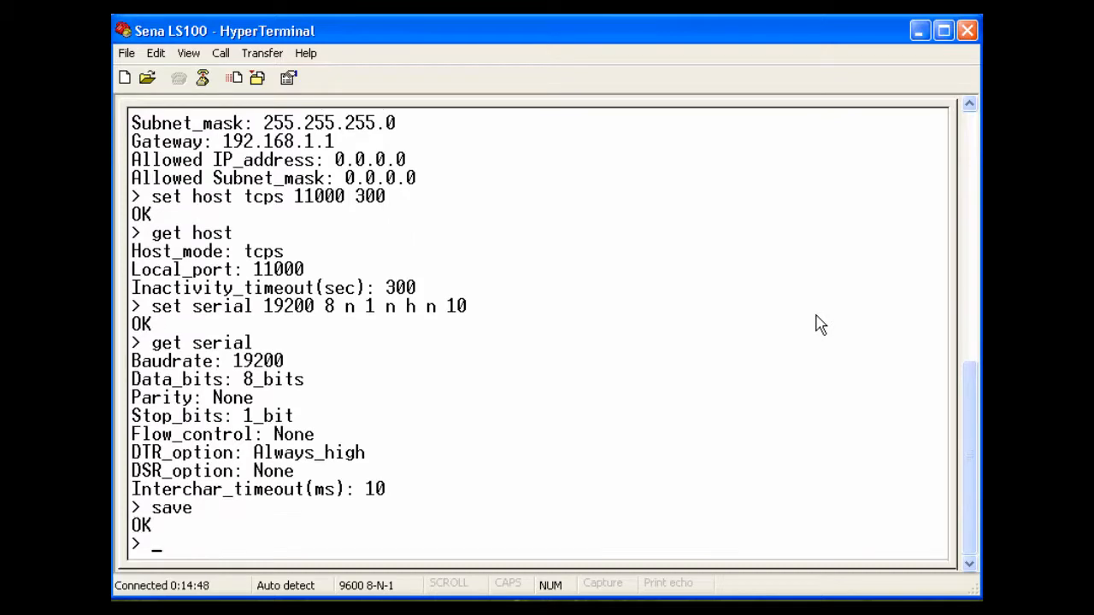
type("reboot")
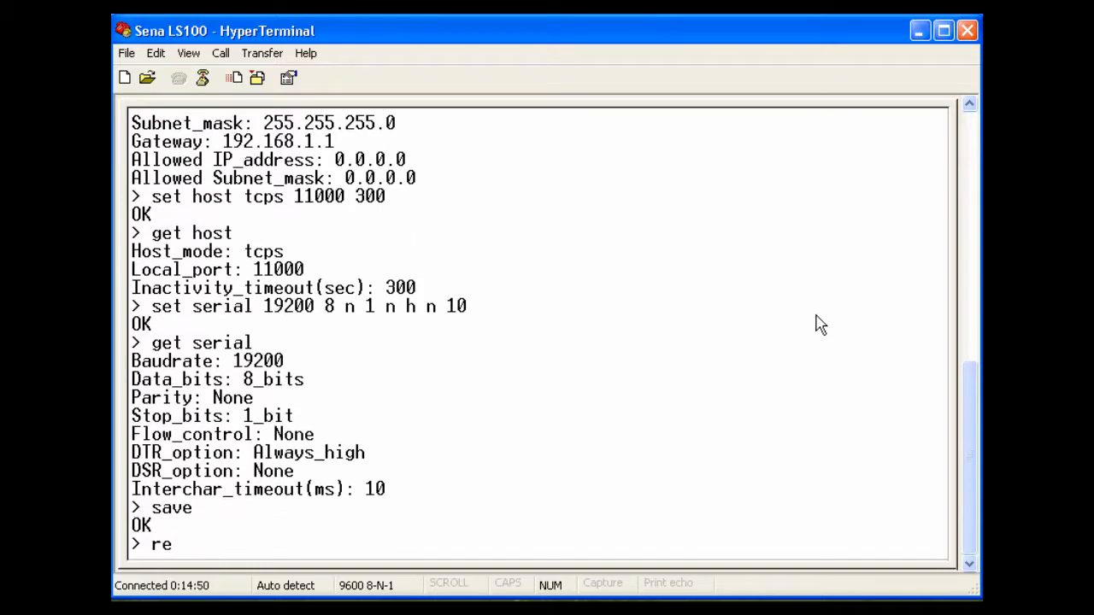